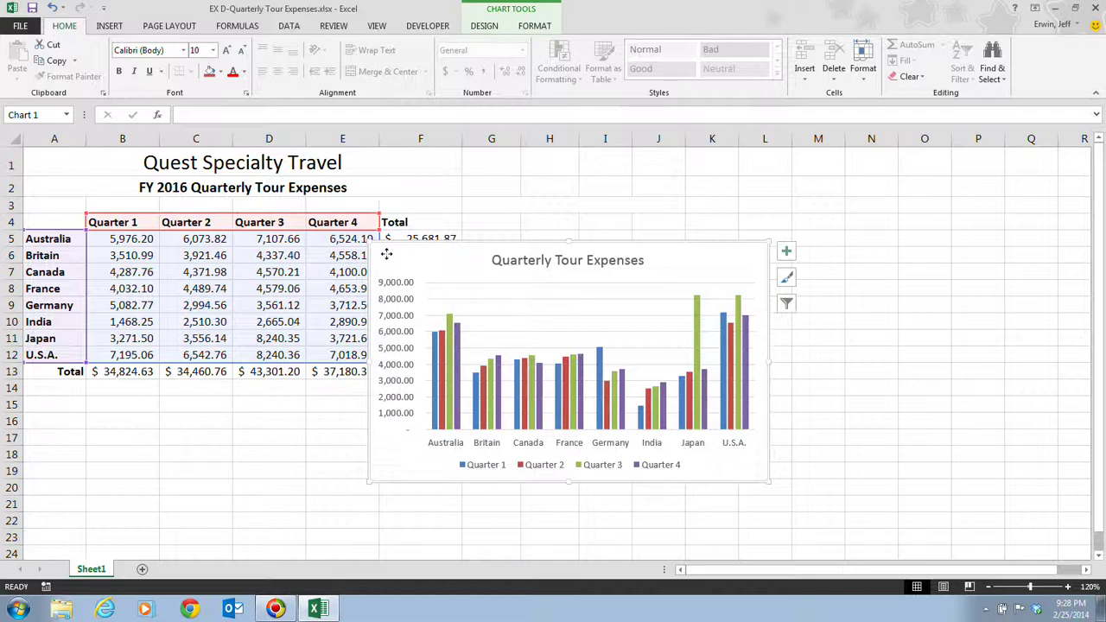
Move the Quarterly Tour Expenses chart below the data table so its upper-left corner sits at cell A16
{"action": "left_click_drag", "start_coordinate": [387, 253], "coordinate": [36, 423]}
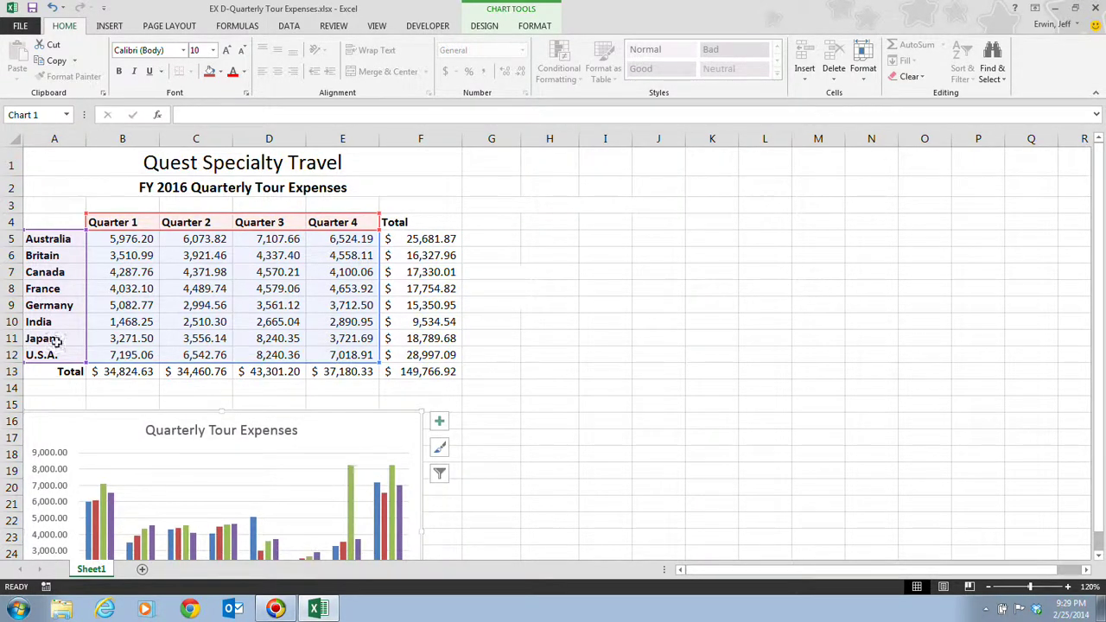
{"action": "scroll", "coordinate": [733, 344], "scroll_direction": "down", "scroll_amount": 3}
{"action": "scroll", "coordinate": [733, 344], "scroll_direction": "down", "scroll_amount": 1}
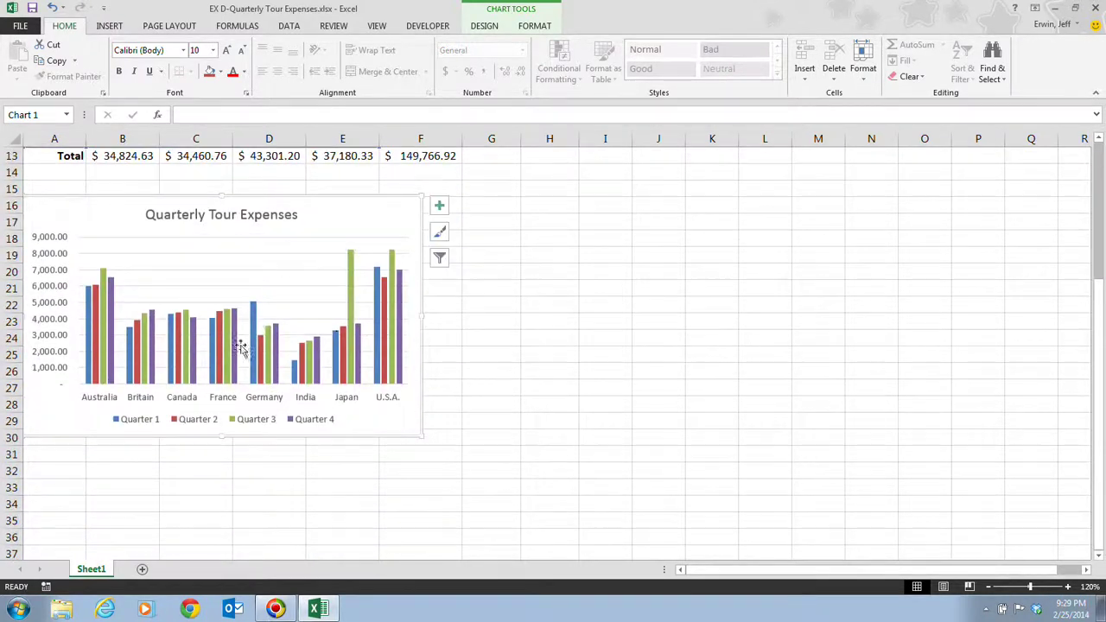
{"action": "scroll", "coordinate": [778, 412], "scroll_direction": "up", "scroll_amount": 4}
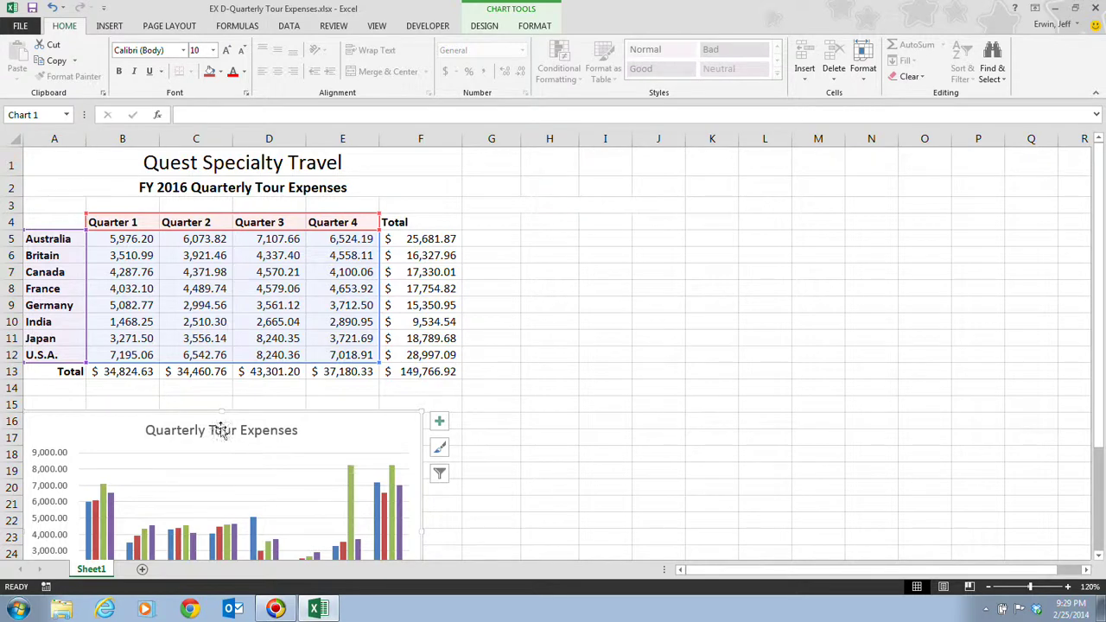
{"action": "scroll", "coordinate": [807, 407], "scroll_direction": "down", "scroll_amount": 2}
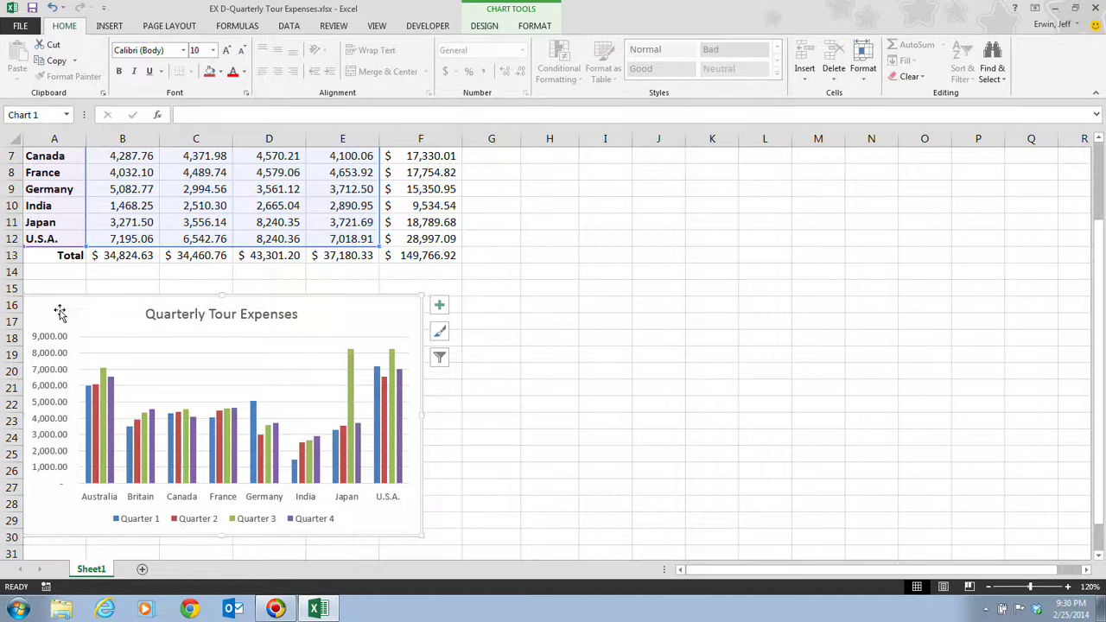
{"action": "scroll", "coordinate": [260, 316], "scroll_direction": "down", "scroll_amount": 2}
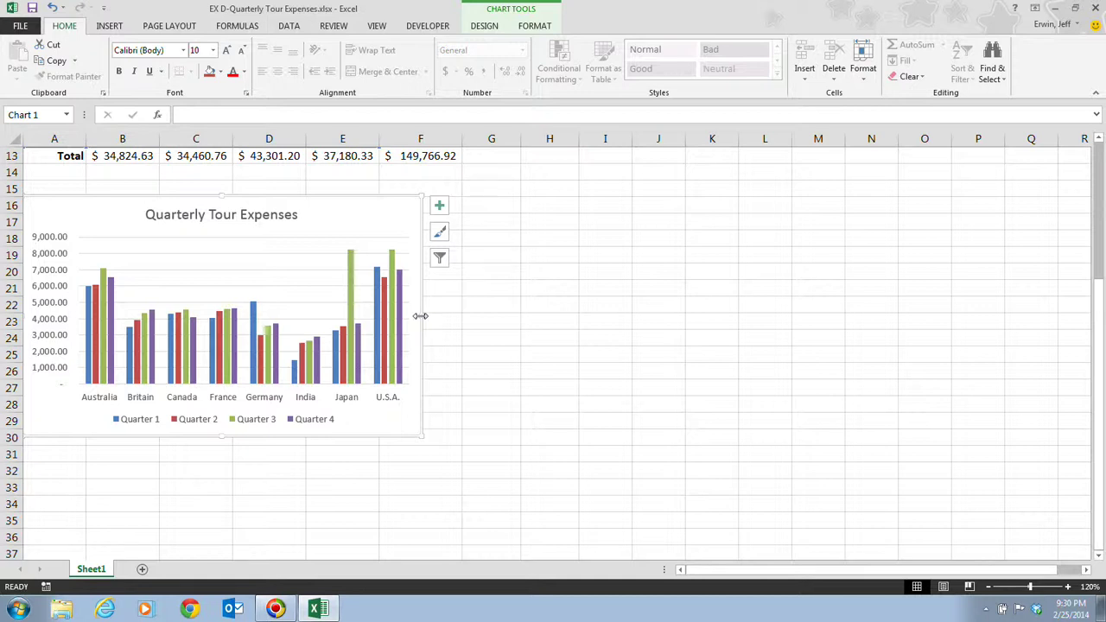
Resize the chart so it spans columns A through G and rows 15 through 26
{"action": "left_click_drag", "start_coordinate": [420, 316], "coordinate": [521, 308]}
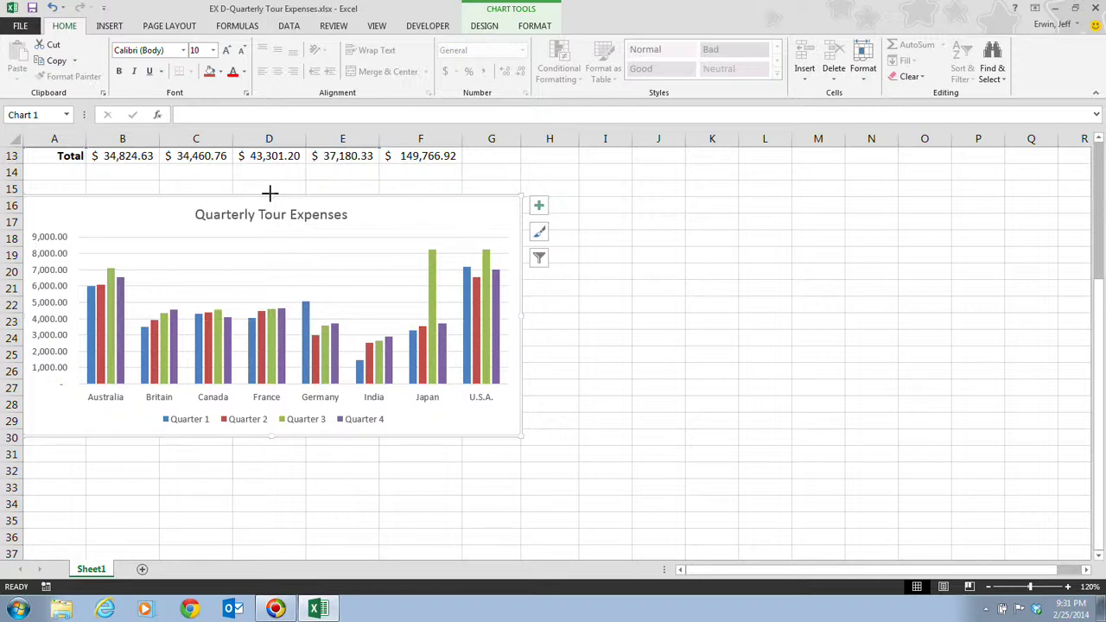
{"action": "left_click_drag", "start_coordinate": [268, 192], "coordinate": [267, 178]}
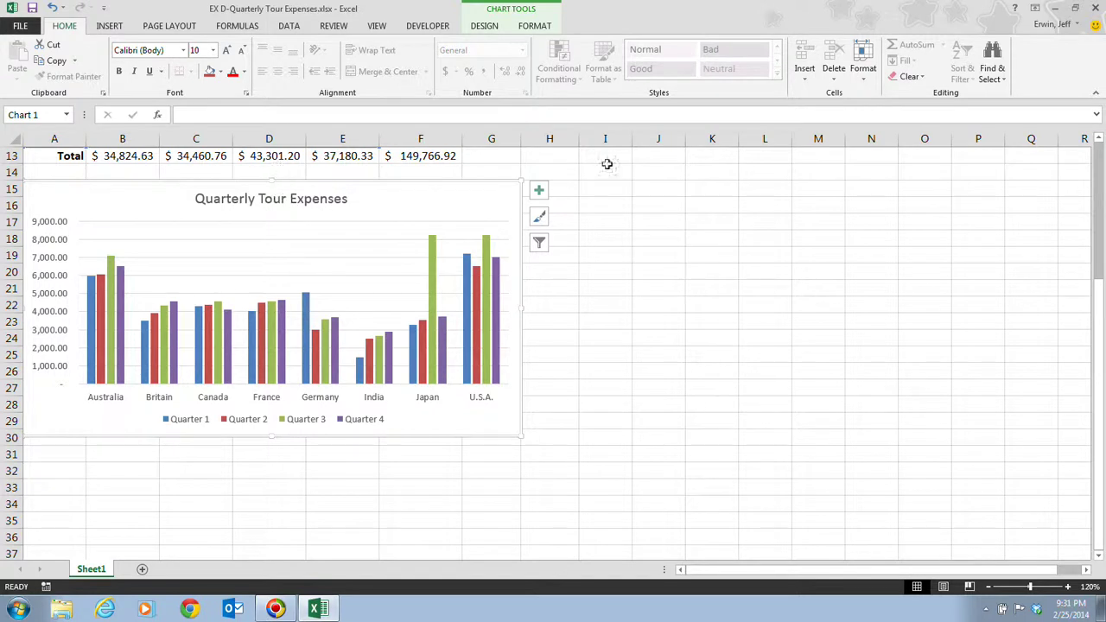
{"action": "left_click", "coordinate": [536, 26]}
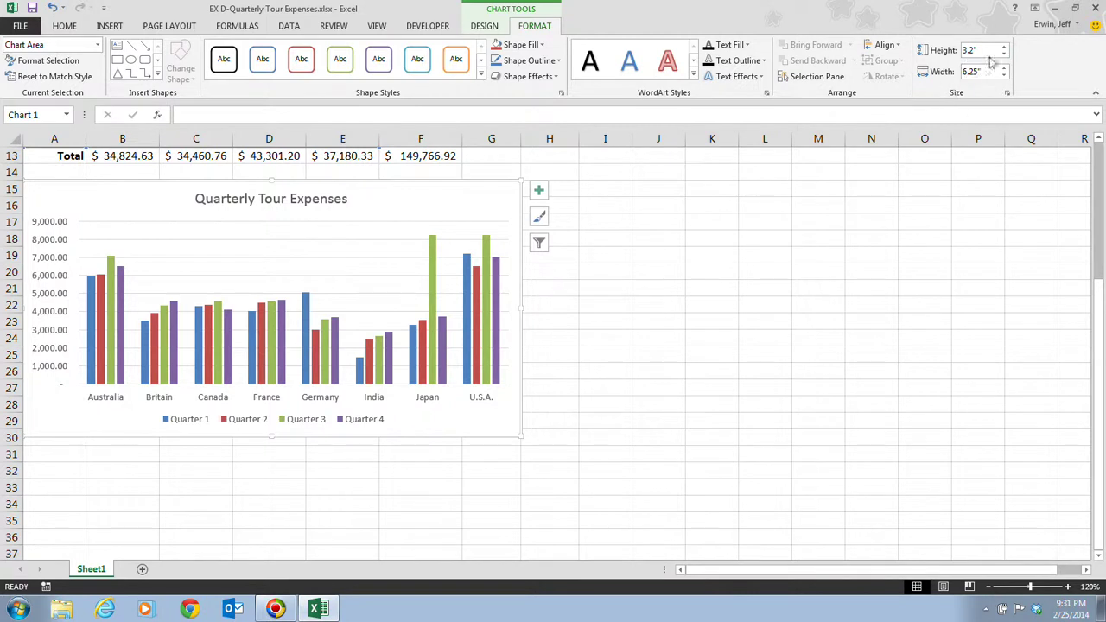
{"action": "left_click", "coordinate": [489, 26]}
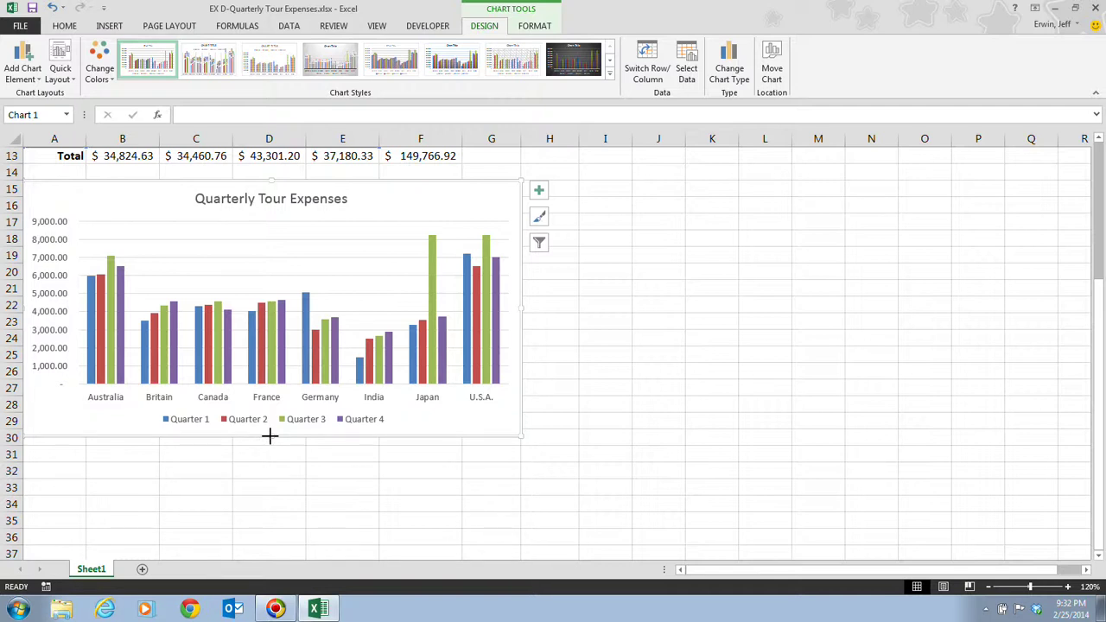
{"action": "left_click_drag", "start_coordinate": [269, 437], "coordinate": [267, 378]}
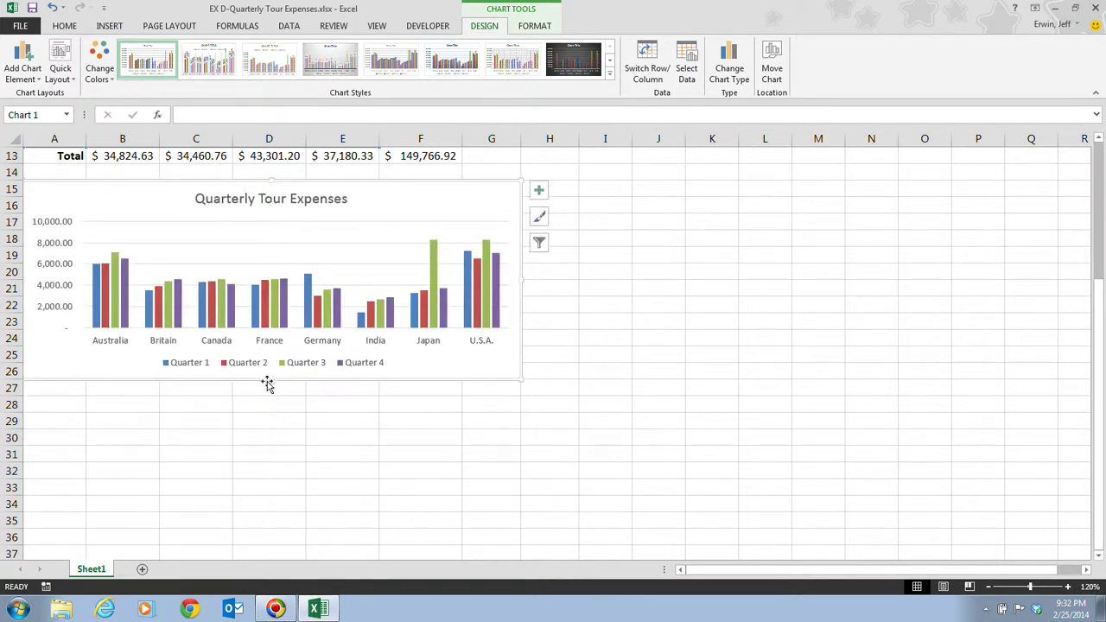
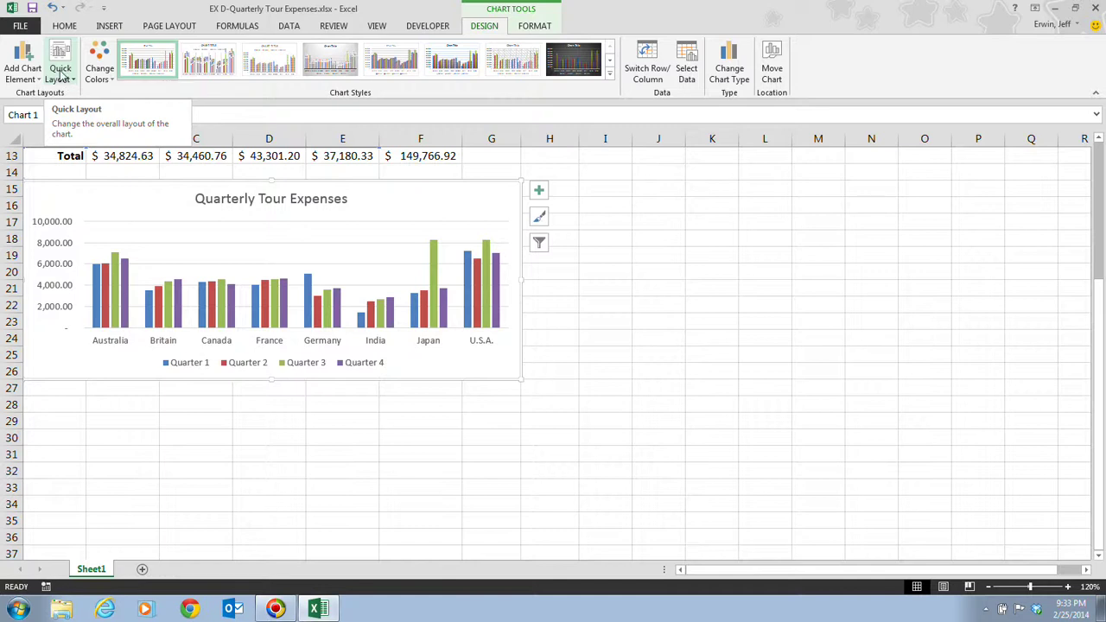
Apply the quick layout that places the legend beside the plot on the right, and move the legend up to the chart's upper-right corner
{"action": "left_click", "coordinate": [61, 74]}
{"action": "left_click", "coordinate": [69, 118]}
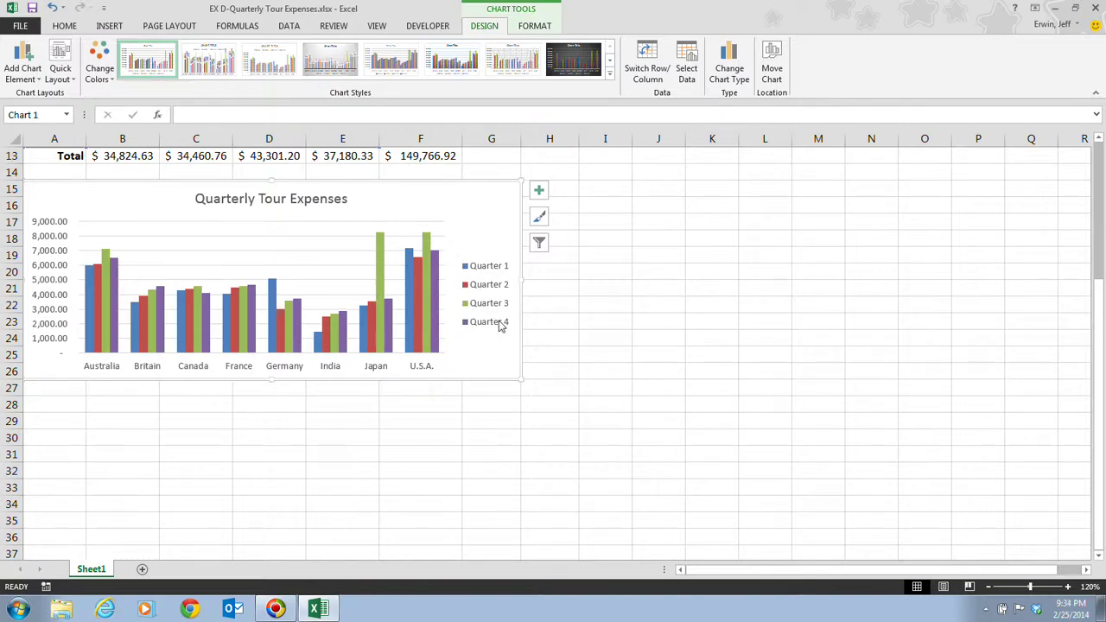
{"action": "left_click", "coordinate": [491, 271]}
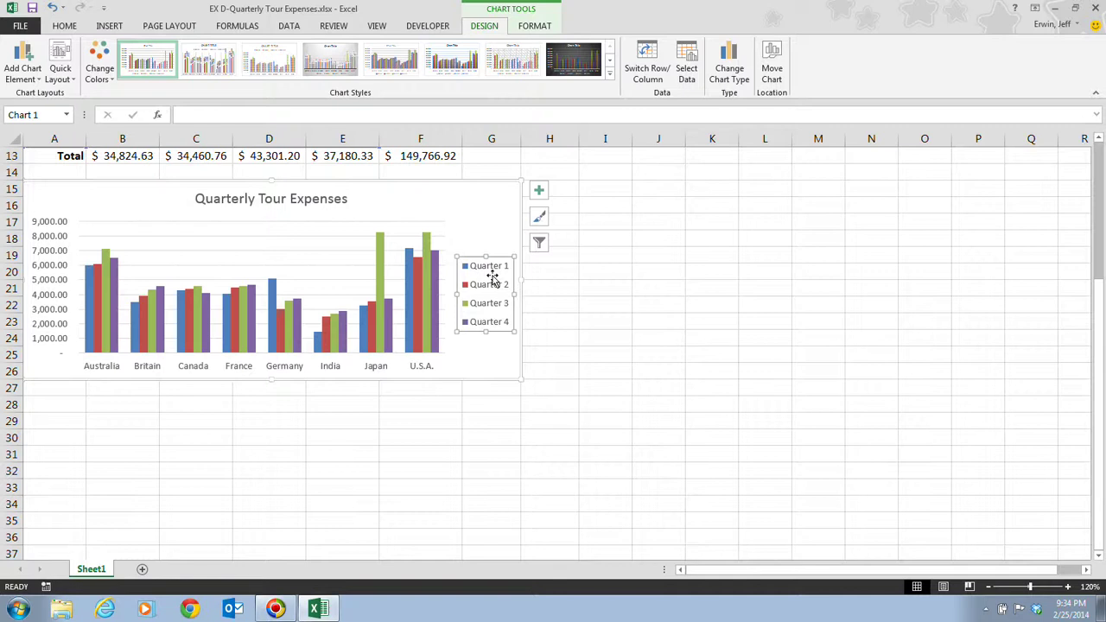
{"action": "left_click_drag", "start_coordinate": [492, 277], "coordinate": [493, 223]}
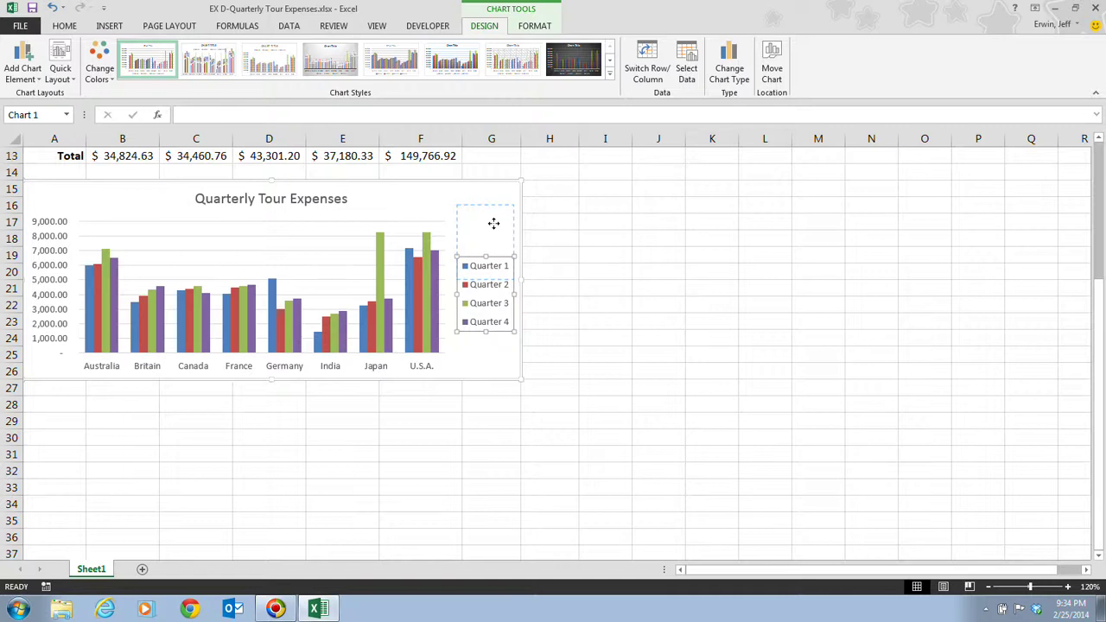
{"action": "left_click_drag", "start_coordinate": [494, 223], "coordinate": [493, 225]}
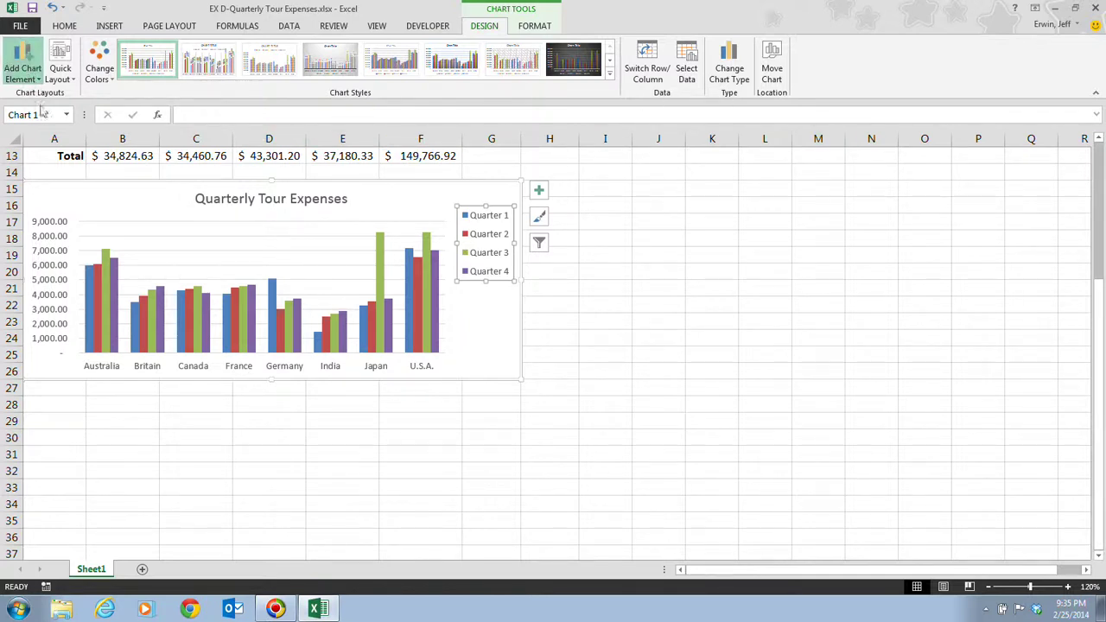
{"action": "left_click", "coordinate": [172, 198]}
{"action": "key", "text": "ctrl+z"}
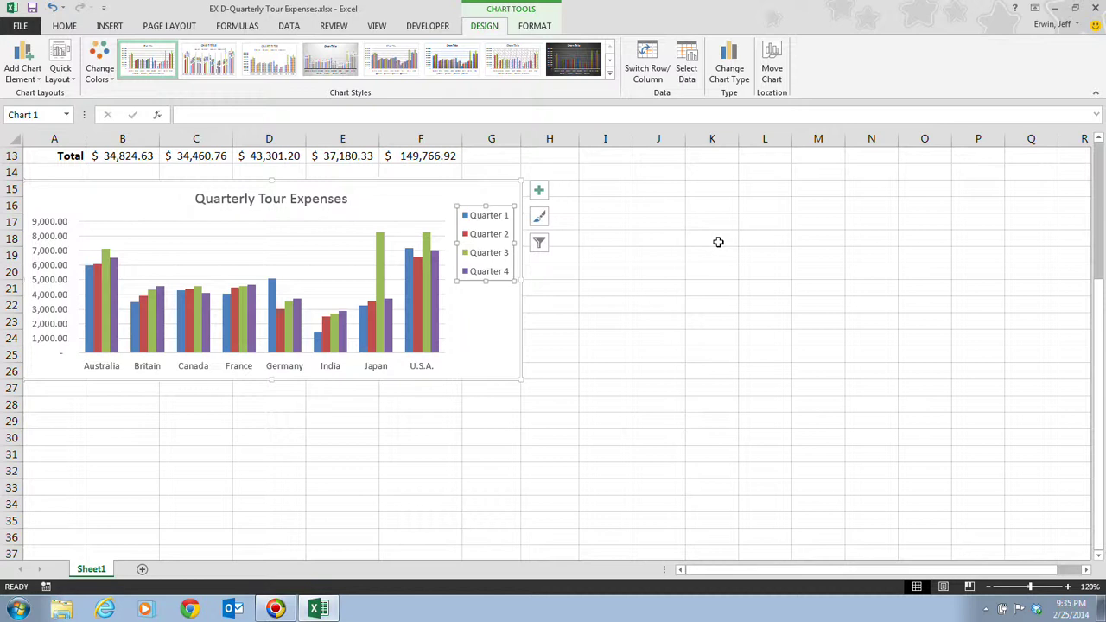
Replace the U.S.A. label in cell A12 with United States and widen column A to fit it
{"action": "scroll", "coordinate": [718, 241], "scroll_direction": "up", "scroll_amount": 3}
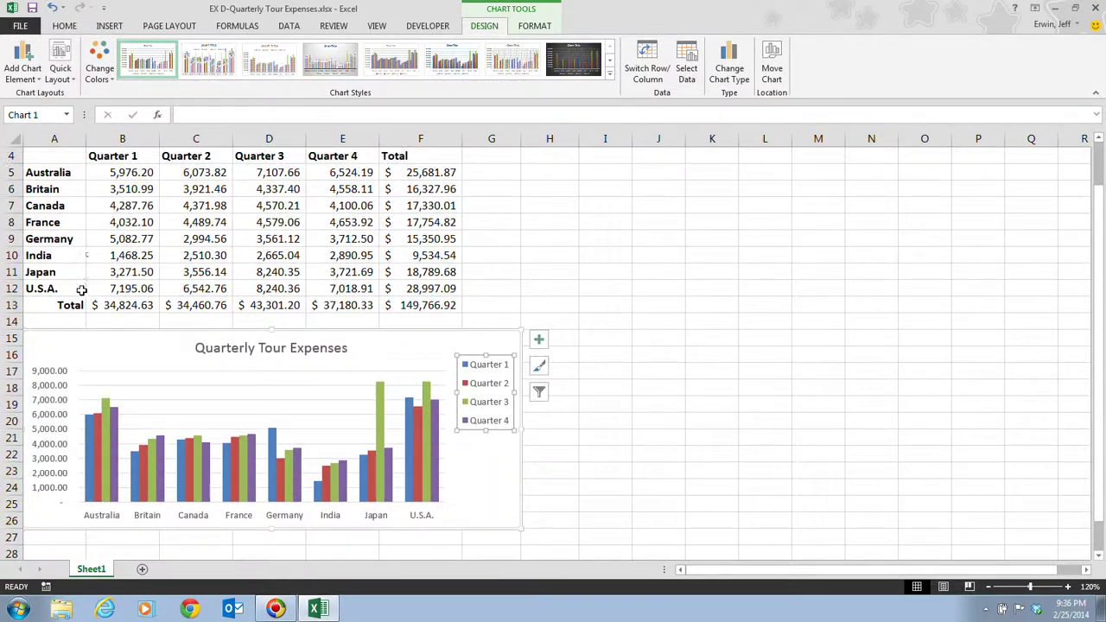
{"action": "left_click", "coordinate": [68, 289]}
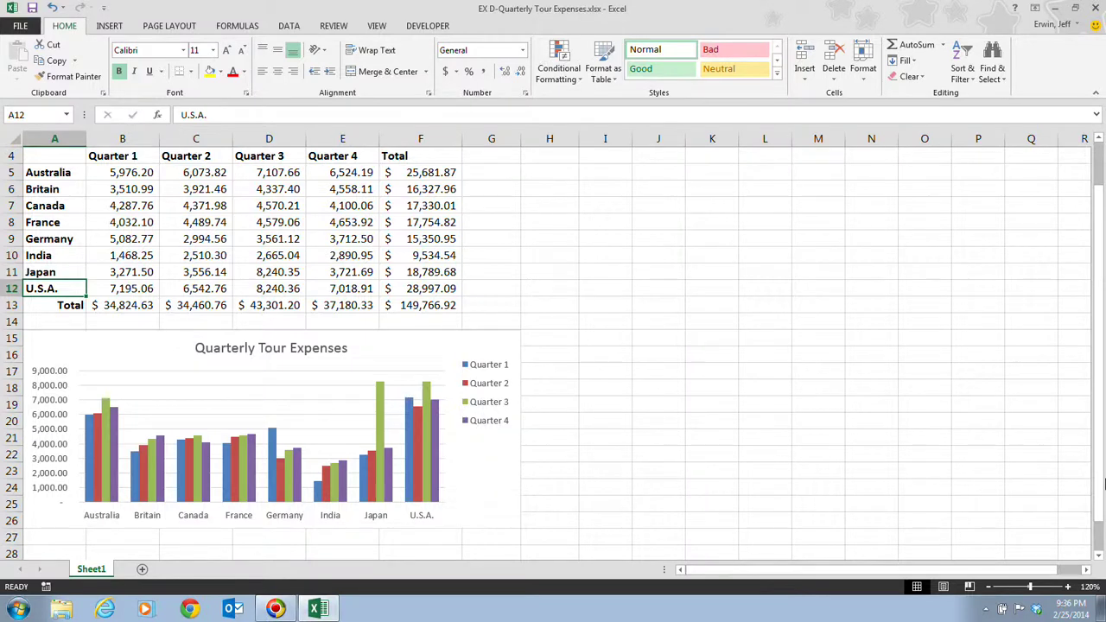
{"action": "type", "text": "Unit"}
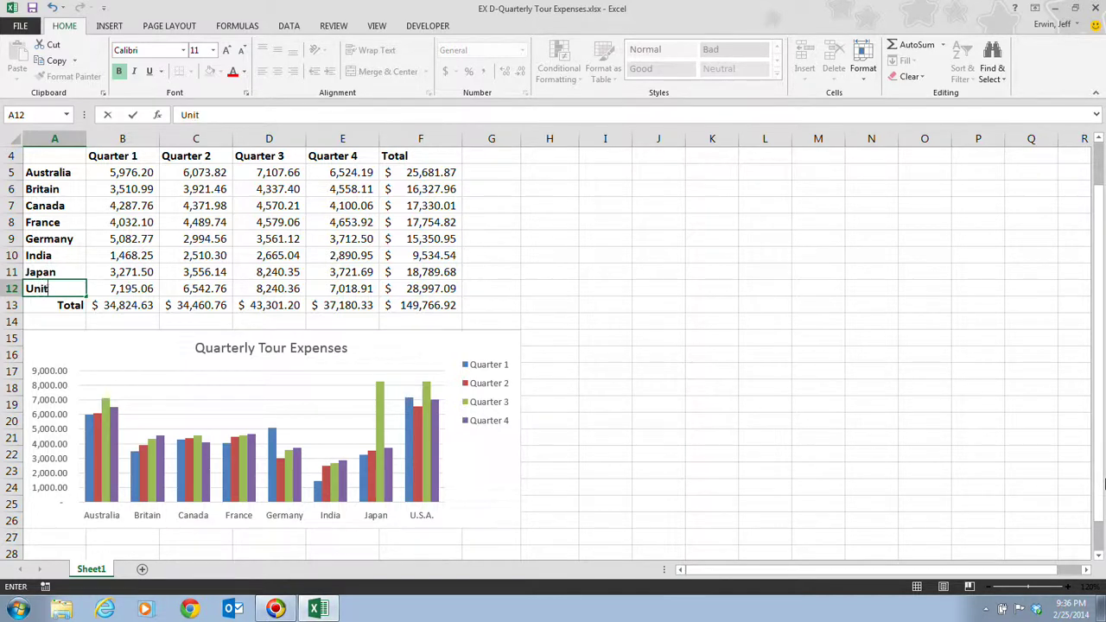
{"action": "type", "text": "ed States"}
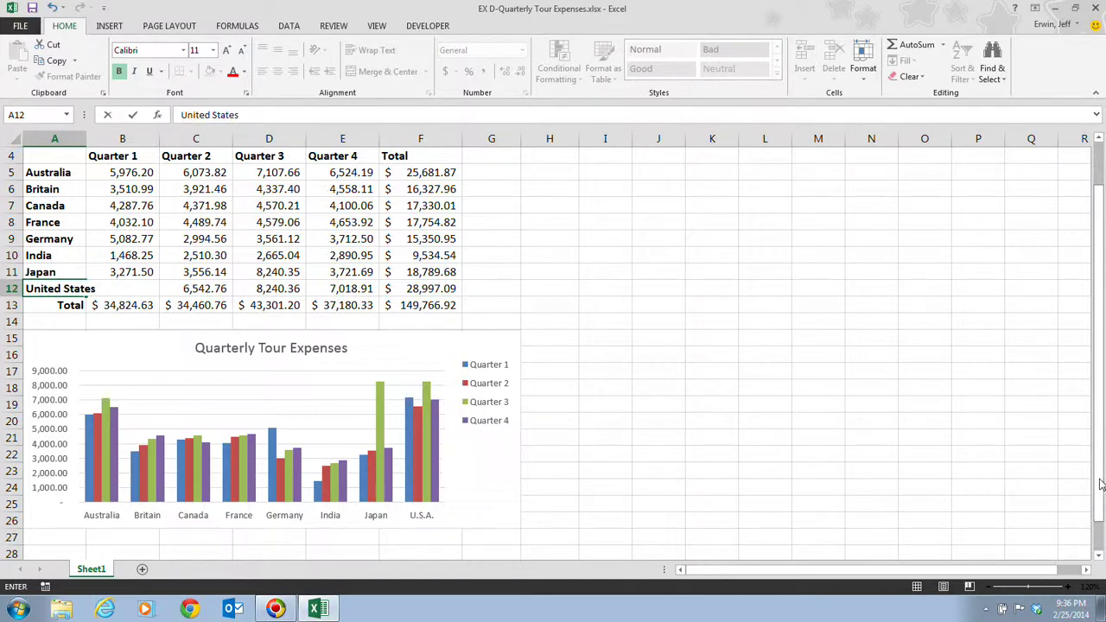
{"action": "key", "text": "Return"}
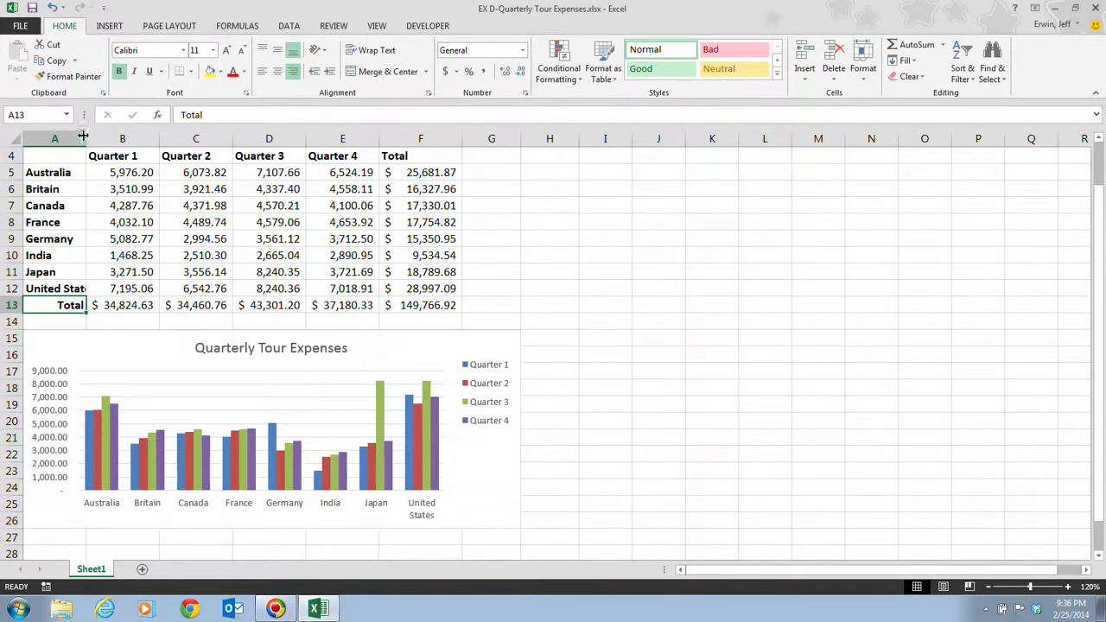
{"action": "left_click_drag", "start_coordinate": [87, 139], "coordinate": [99, 138]}
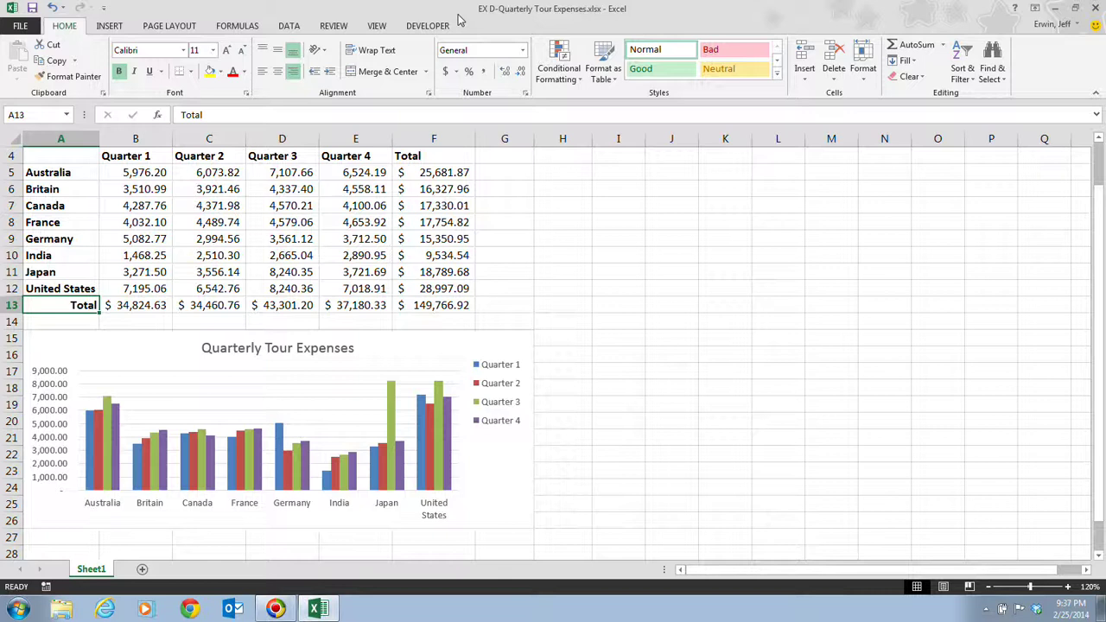
Examine the Move Chart placement options and the available destination sheets, then cancel and deselect the chart
{"action": "left_click", "coordinate": [436, 346]}
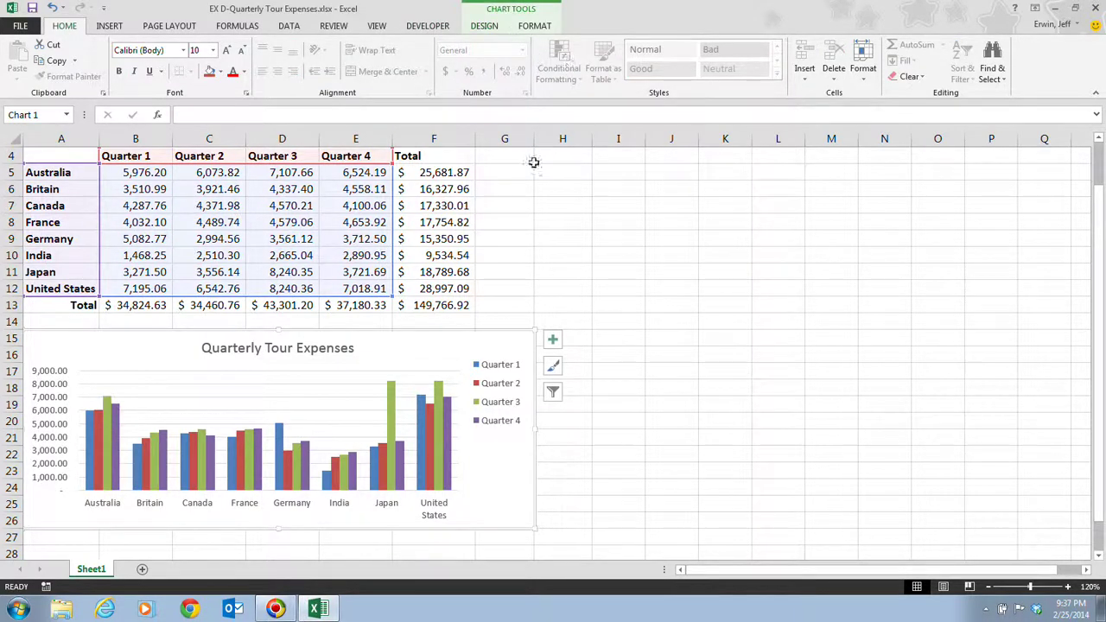
{"action": "left_click", "coordinate": [486, 26]}
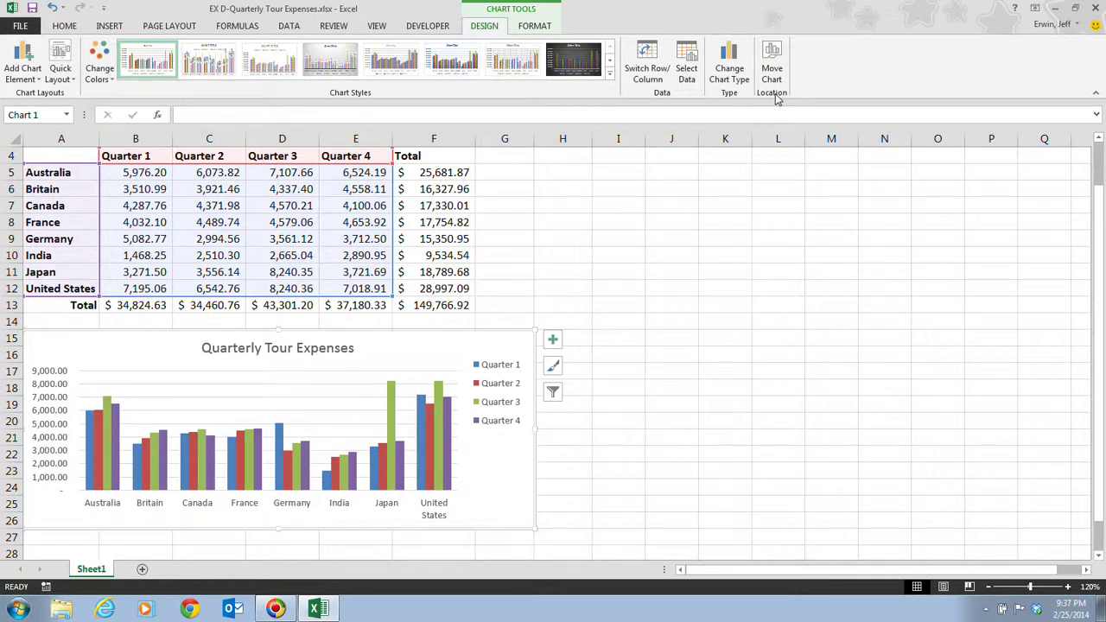
{"action": "left_click", "coordinate": [772, 67]}
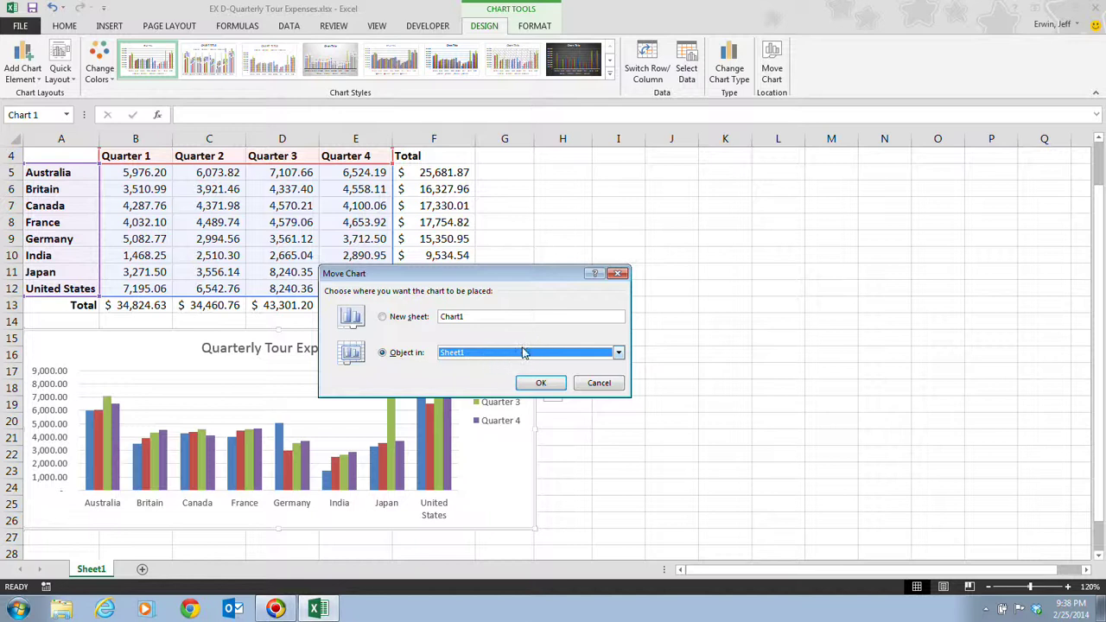
{"action": "left_click", "coordinate": [619, 353]}
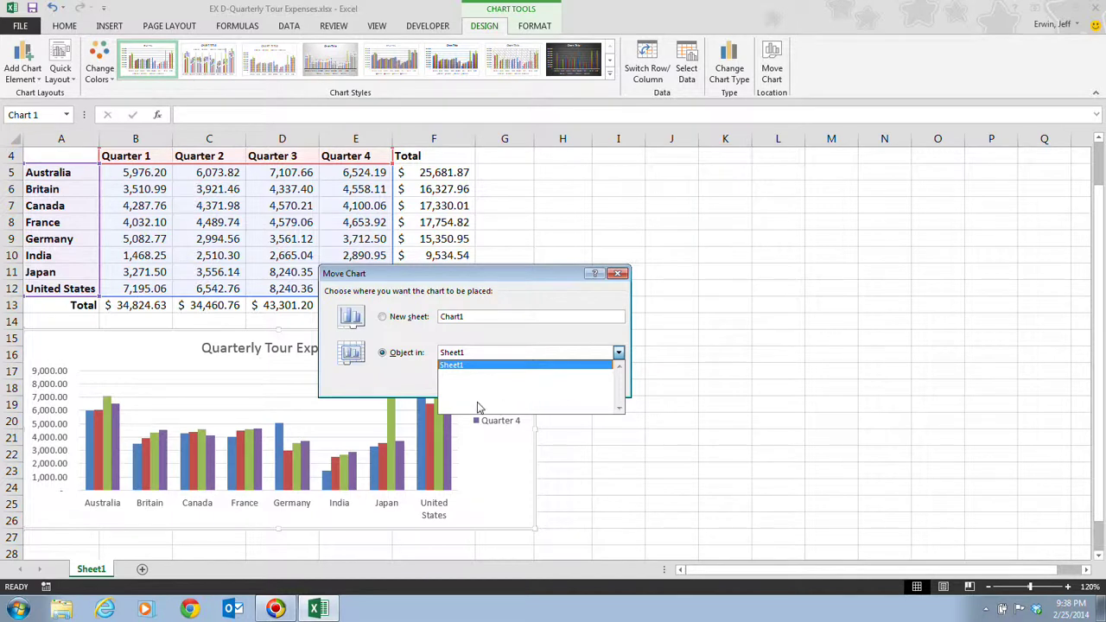
{"action": "left_click", "coordinate": [481, 347]}
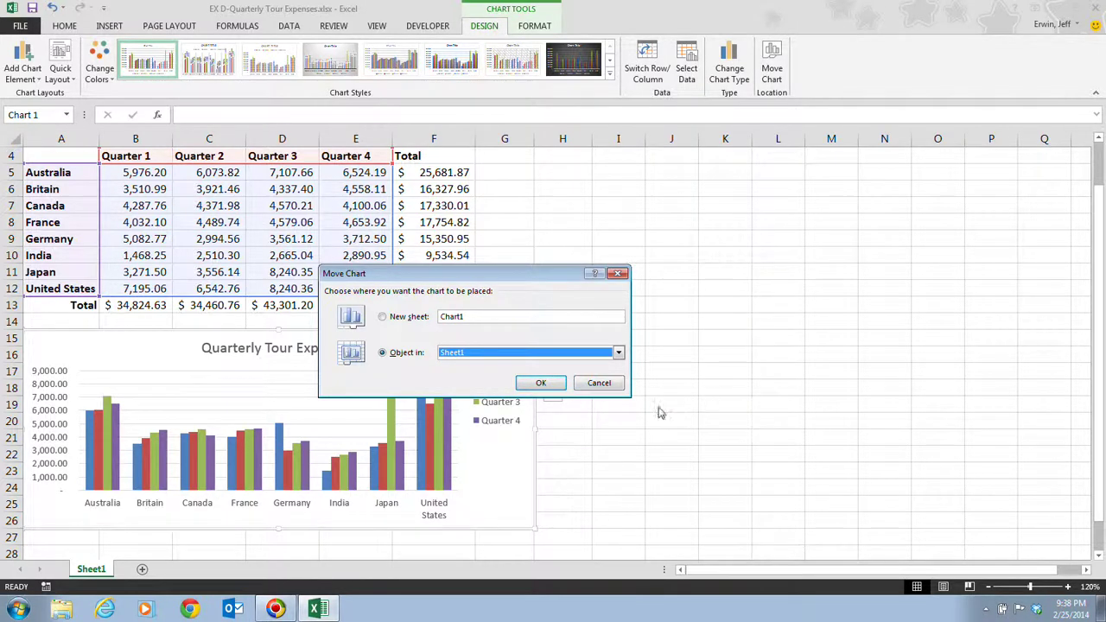
{"action": "left_click", "coordinate": [609, 384]}
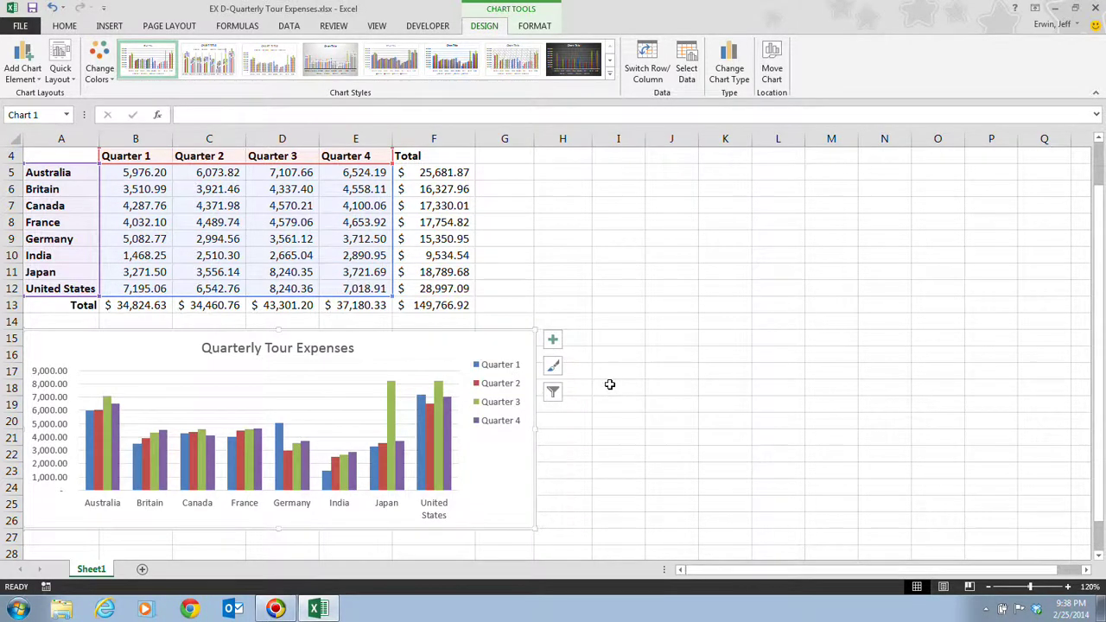
{"action": "left_click", "coordinate": [579, 298]}
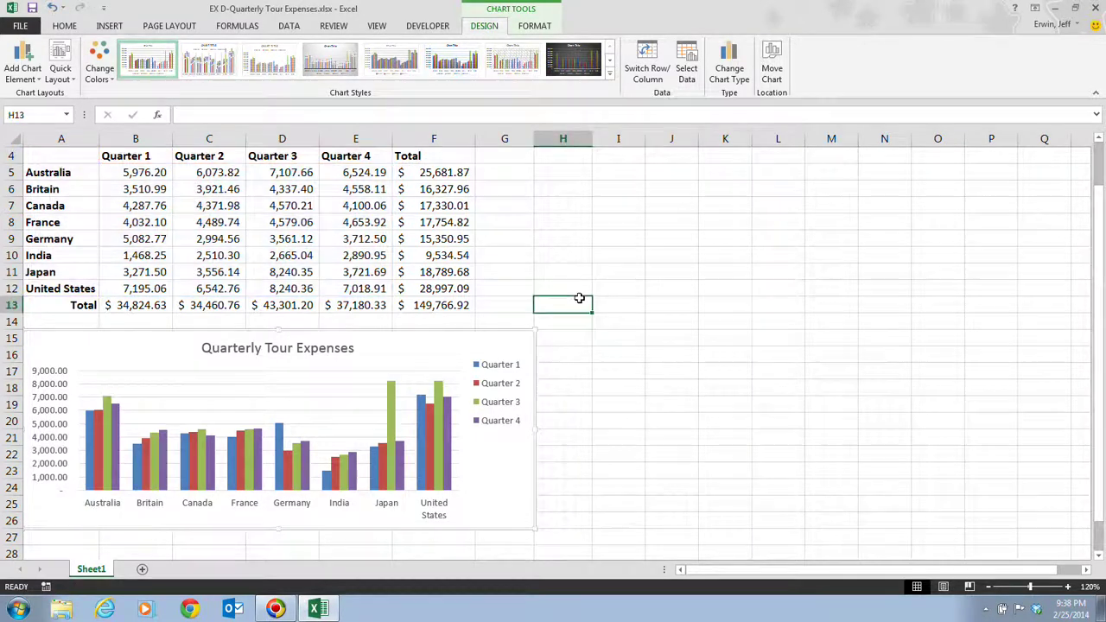